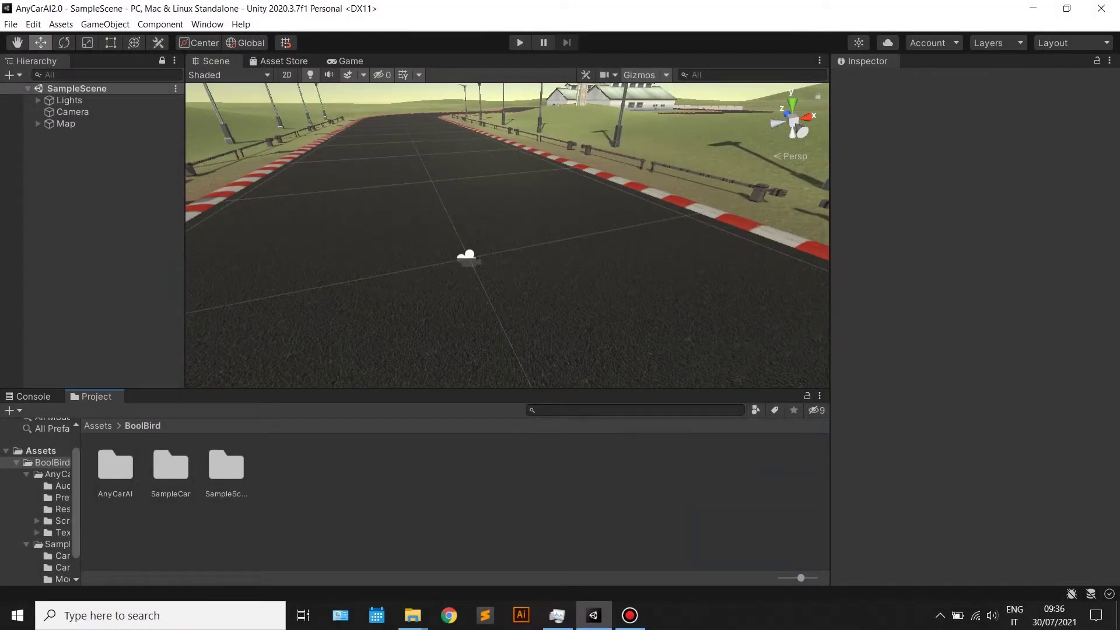
- Enable Read/Write in the import settings of CarModel in SampleCar/ModelMesh and apply the change
{"action": "double_click", "coordinate": [170, 467]}
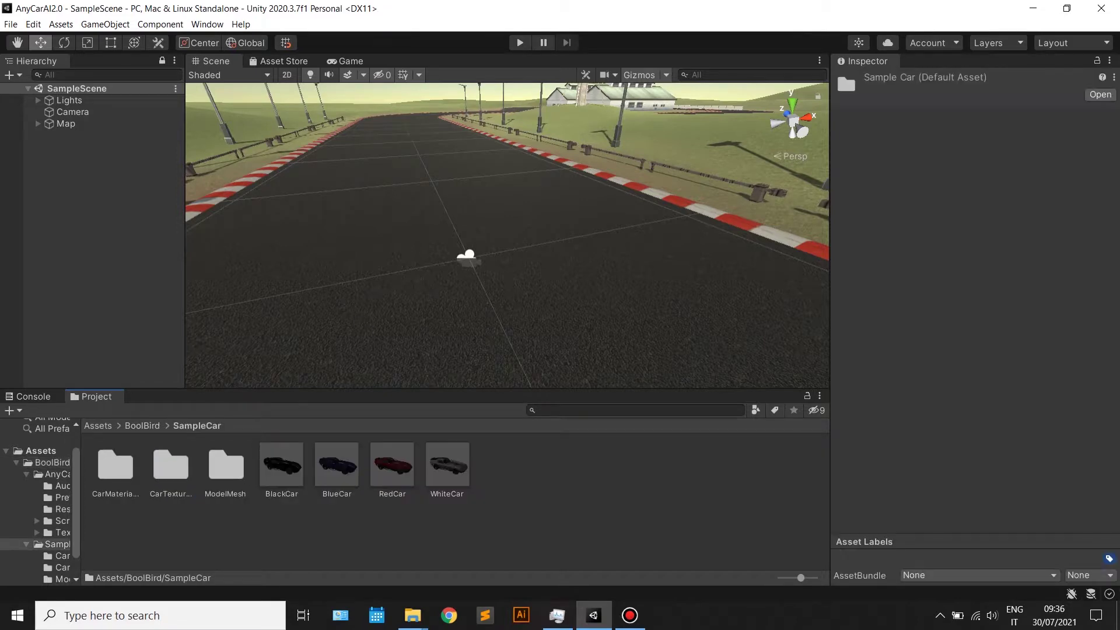
{"action": "double_click", "coordinate": [225, 467]}
{"action": "left_click", "coordinate": [115, 467]}
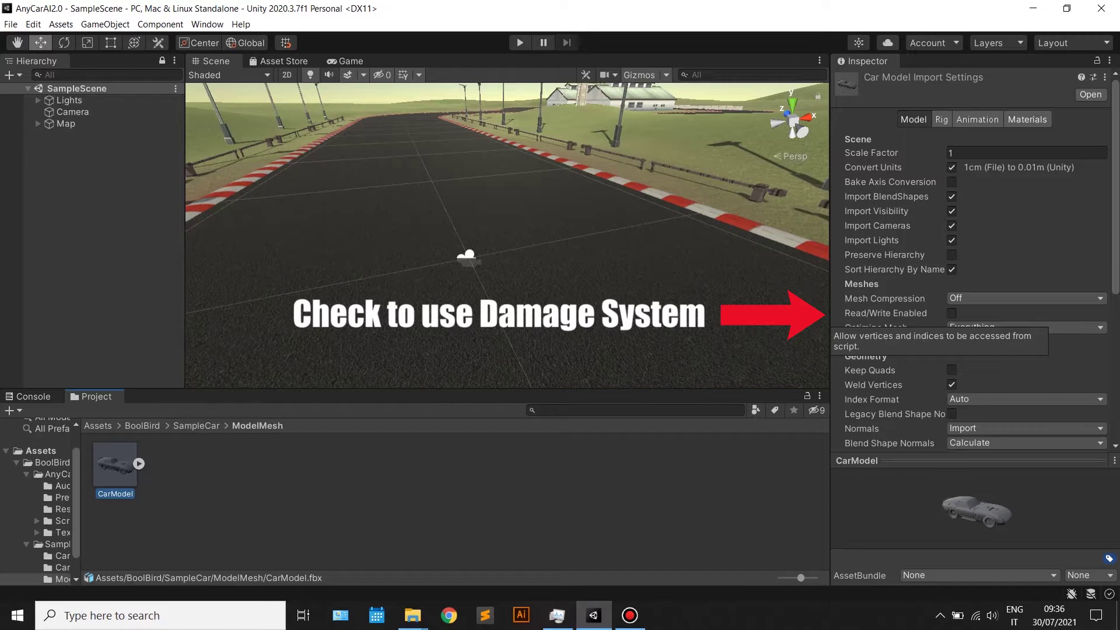
{"action": "left_click", "coordinate": [952, 313]}
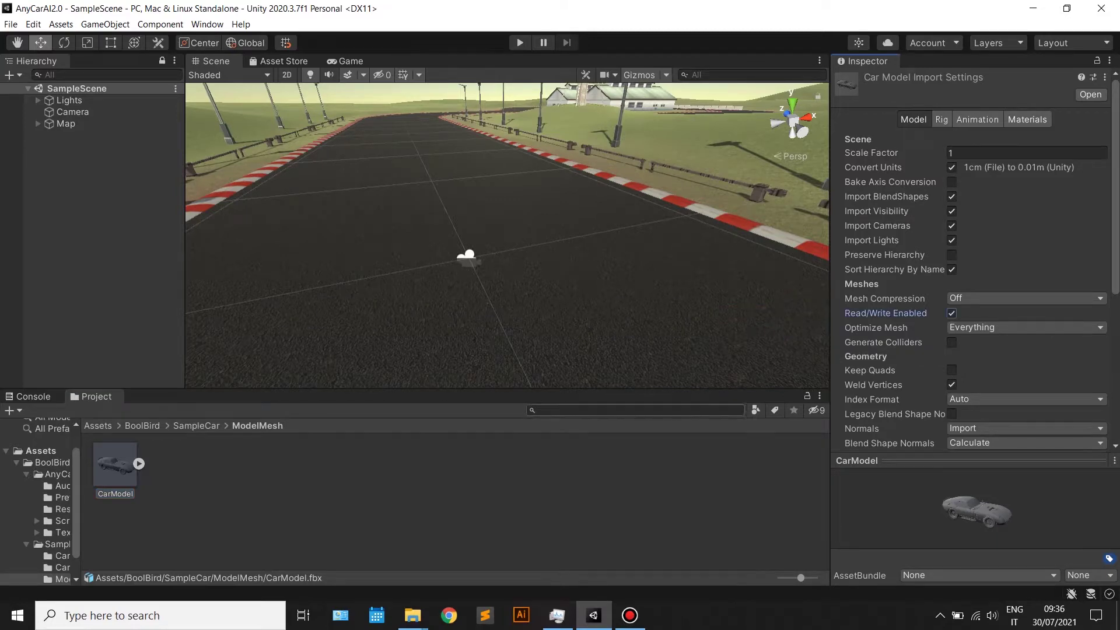
{"action": "left_click", "coordinate": [466, 490]}
{"action": "key", "text": "Return"}
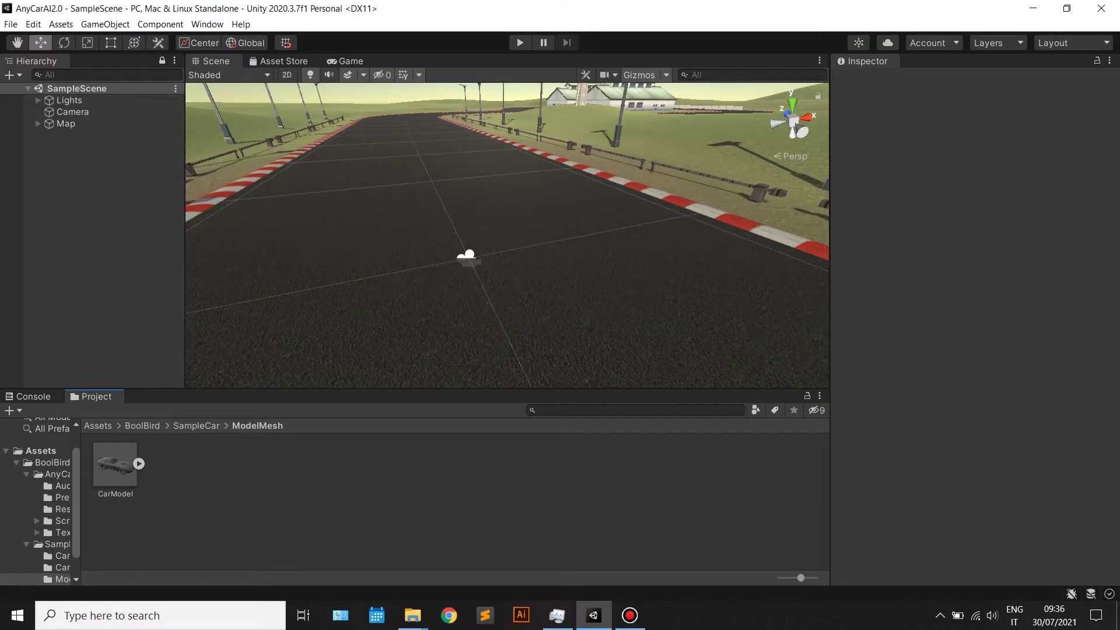
- Add the AnyCarAI prefab from BoolBird/AnyCarAI/Prefab to the scene and expand its AIScript object
{"action": "left_click", "coordinate": [141, 425]}
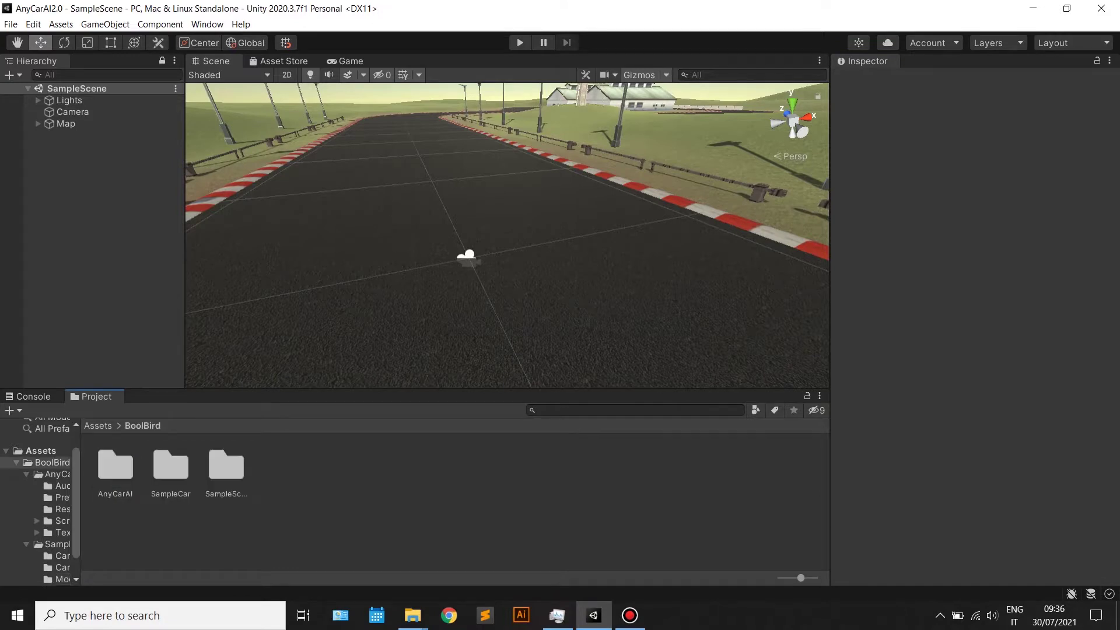
{"action": "double_click", "coordinate": [115, 471]}
{"action": "double_click", "coordinate": [171, 466]}
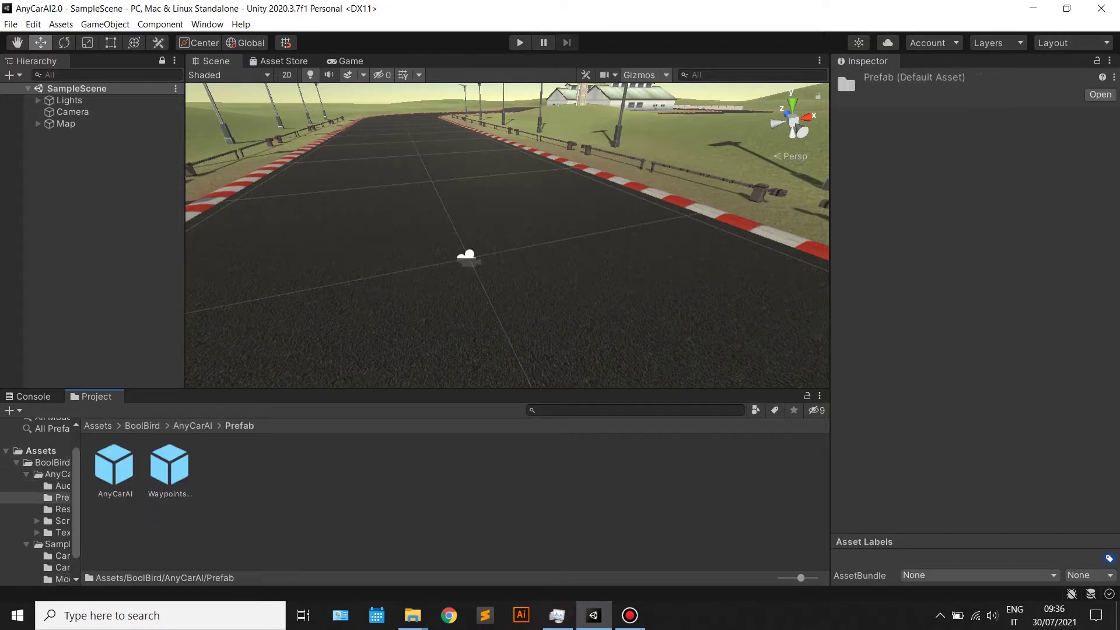
{"action": "left_click_drag", "start_coordinate": [115, 470], "coordinate": [76, 163]}
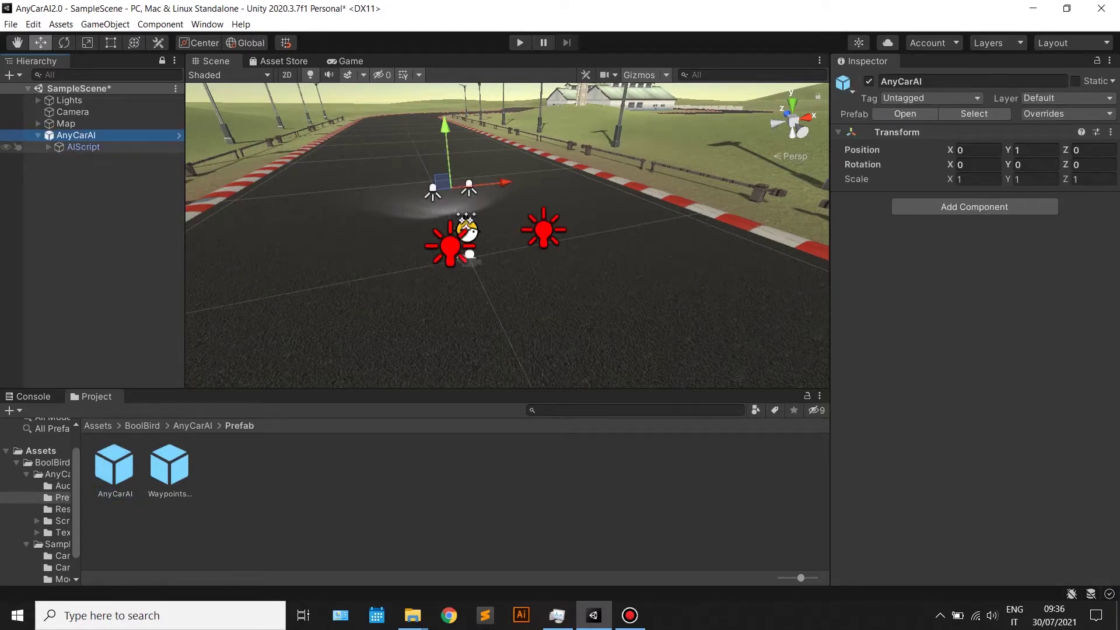
{"action": "left_click", "coordinate": [48, 147]}
- Place the BlackCar prefab from SampleCar under ModelParent and raise it to about Y 1.3
{"action": "left_click", "coordinate": [141, 426]}
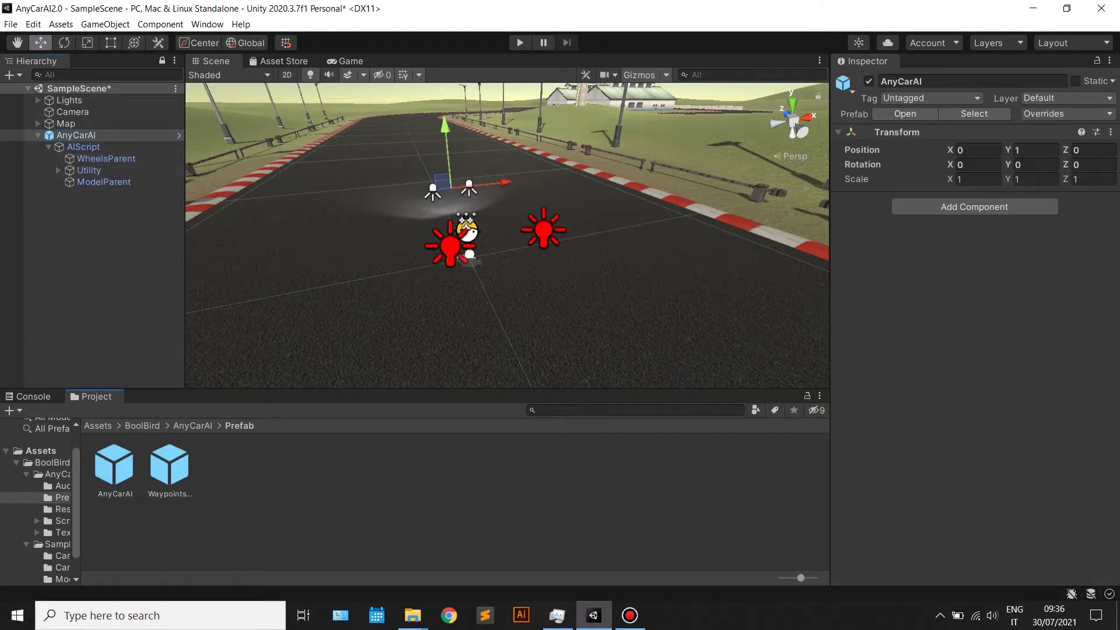
{"action": "double_click", "coordinate": [170, 467]}
{"action": "left_click", "coordinate": [226, 467]}
{"action": "left_click_drag", "start_coordinate": [282, 467], "coordinate": [104, 182]}
{"action": "left_click_drag", "start_coordinate": [462, 175], "coordinate": [460, 126]}
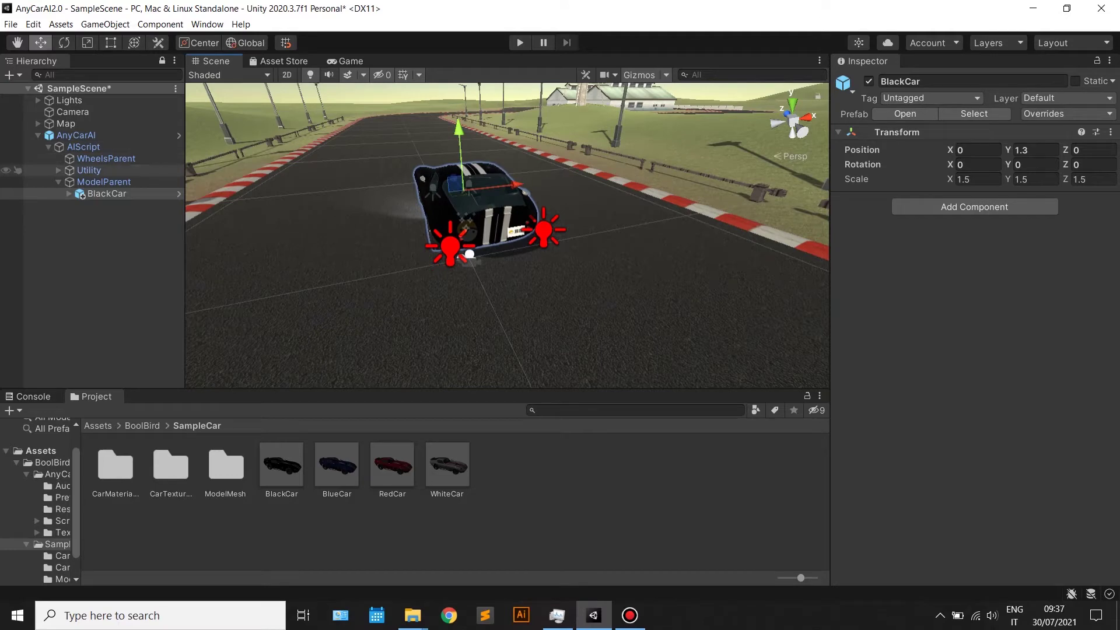
- Move the two RearLights point lights onto the car's tail lights, with Point Light (2) at about X -0.67, Z -2.96
{"action": "left_click", "coordinate": [58, 170]}
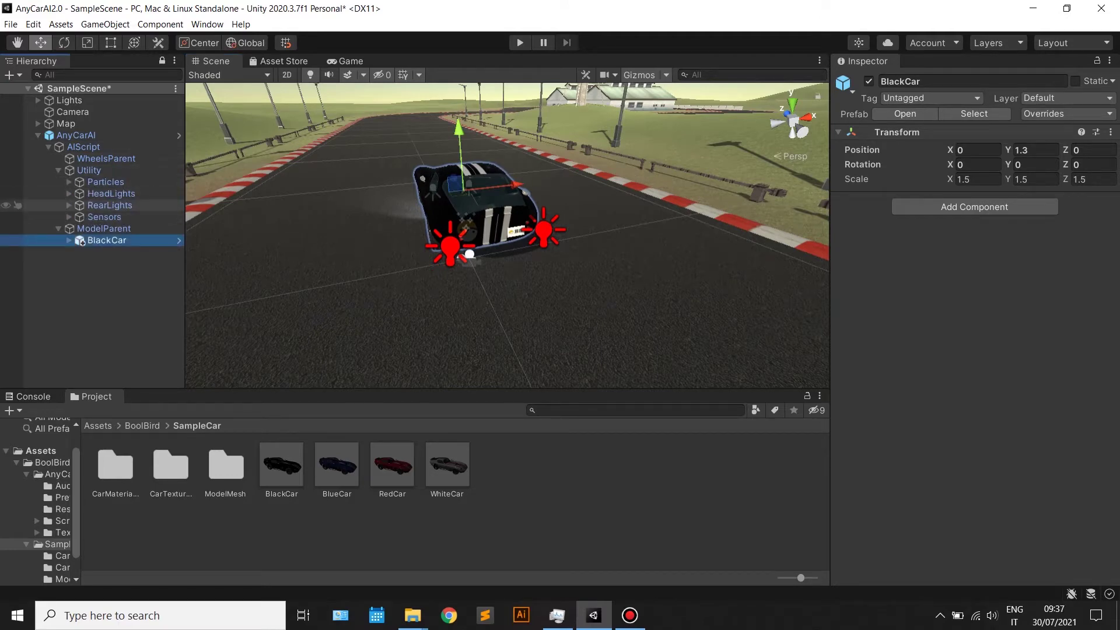
{"action": "left_click", "coordinate": [69, 205]}
{"action": "left_click", "coordinate": [119, 217]}
{"action": "right_click_drag", "start_coordinate": [508, 235], "coordinate": [438, 201]}
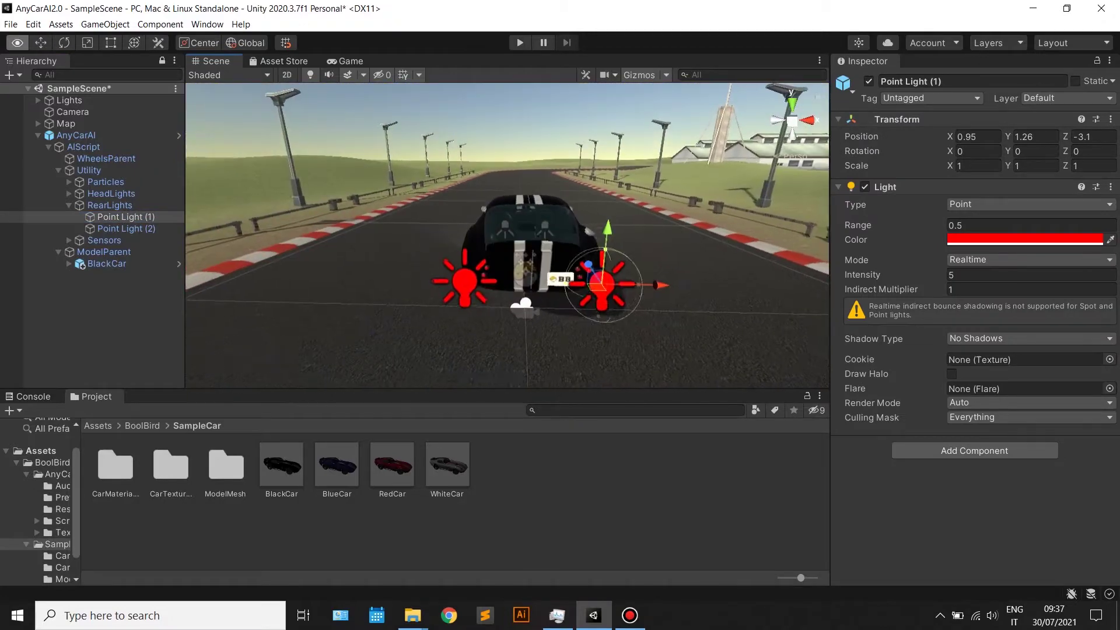
{"action": "right_click_drag", "start_coordinate": [589, 232], "coordinate": [590, 228]}
{"action": "left_click_drag", "start_coordinate": [656, 279], "coordinate": [635, 279]}
{"action": "left_click_drag", "start_coordinate": [580, 232], "coordinate": [492, 255]}
{"action": "left_click", "coordinate": [126, 229]}
{"action": "left_click", "coordinate": [69, 205]}
- Move the HeadlightLeft spot light onto the matching headlight at the front of the car
{"action": "left_click", "coordinate": [68, 193]}
{"action": "right_click_drag", "start_coordinate": [506, 235], "coordinate": [724, 239]}
{"action": "key", "text": "w"}
{"action": "right_click_drag", "start_coordinate": [619, 239], "coordinate": [595, 239]}
{"action": "key", "text": "s"}
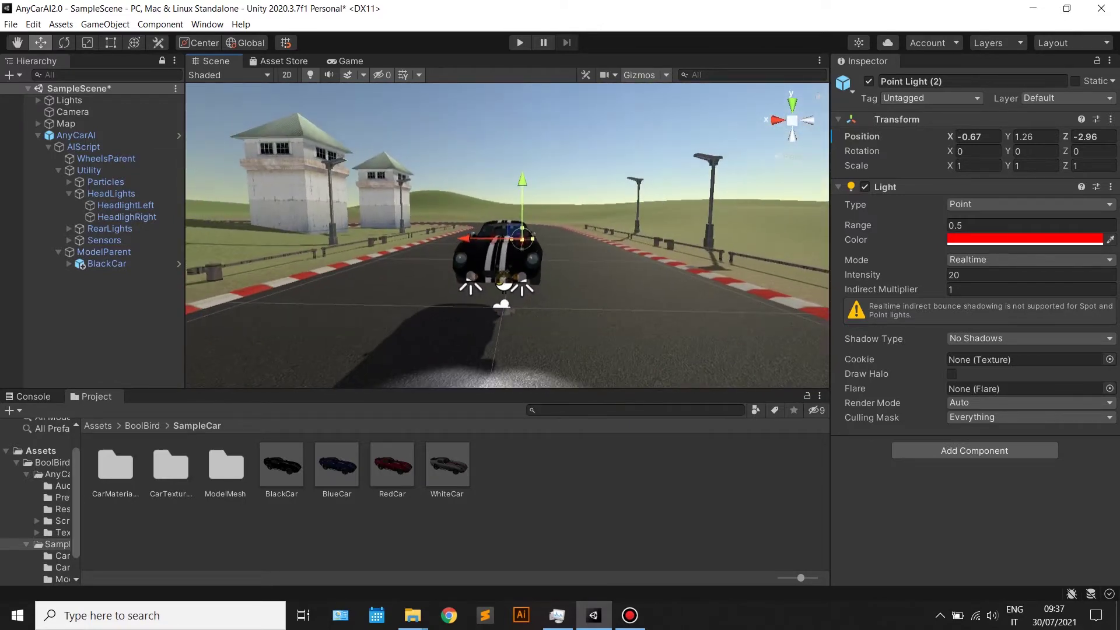
{"action": "left_click", "coordinate": [125, 204]}
{"action": "left_click_drag", "start_coordinate": [522, 221], "coordinate": [522, 205]}
{"action": "left_click_drag", "start_coordinate": [467, 262], "coordinate": [536, 279]}
- Move the HeadlighRight spot light onto the other headlight, at about X 0.97, Y 1.21, Z 2.7
{"action": "left_click", "coordinate": [127, 216]}
{"action": "left_click_drag", "start_coordinate": [416, 279], "coordinate": [405, 279]}
{"action": "left_click_drag", "start_coordinate": [460, 222], "coordinate": [460, 200]}
{"action": "left_click_drag", "start_coordinate": [447, 268], "coordinate": [443, 272]}
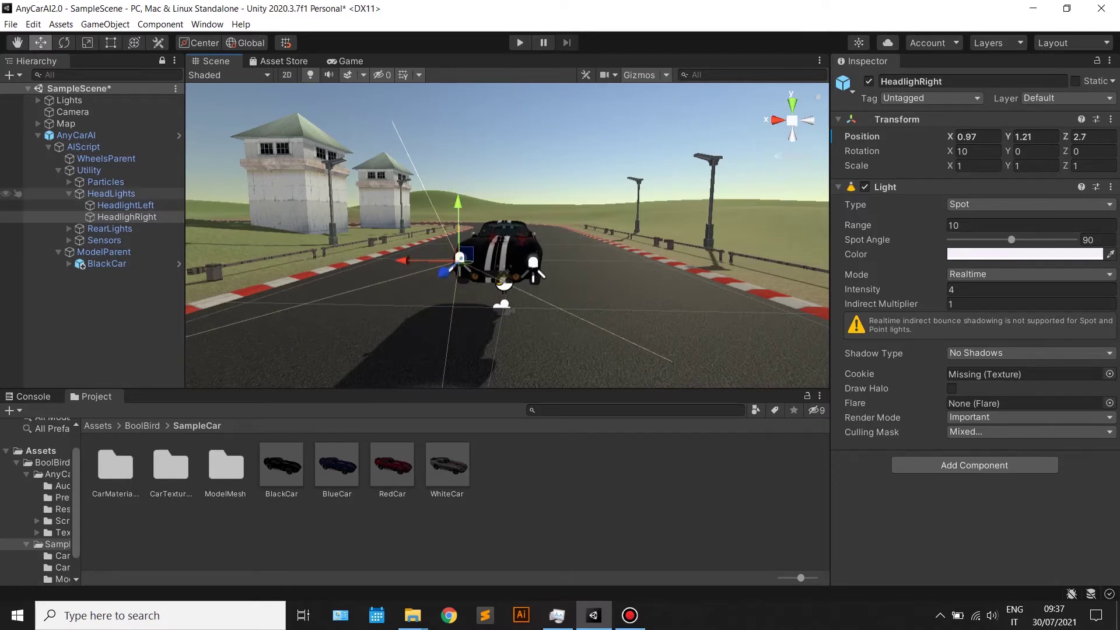
{"action": "left_click", "coordinate": [68, 193]}
- Enable Exhaust FX on AIScript and move the exhaust particle effect to the car's rear, at about Y 0.82, Z -2.5
{"action": "left_click", "coordinate": [83, 147]}
{"action": "scroll", "coordinate": [974, 409], "scroll_direction": "down", "scroll_amount": 3}
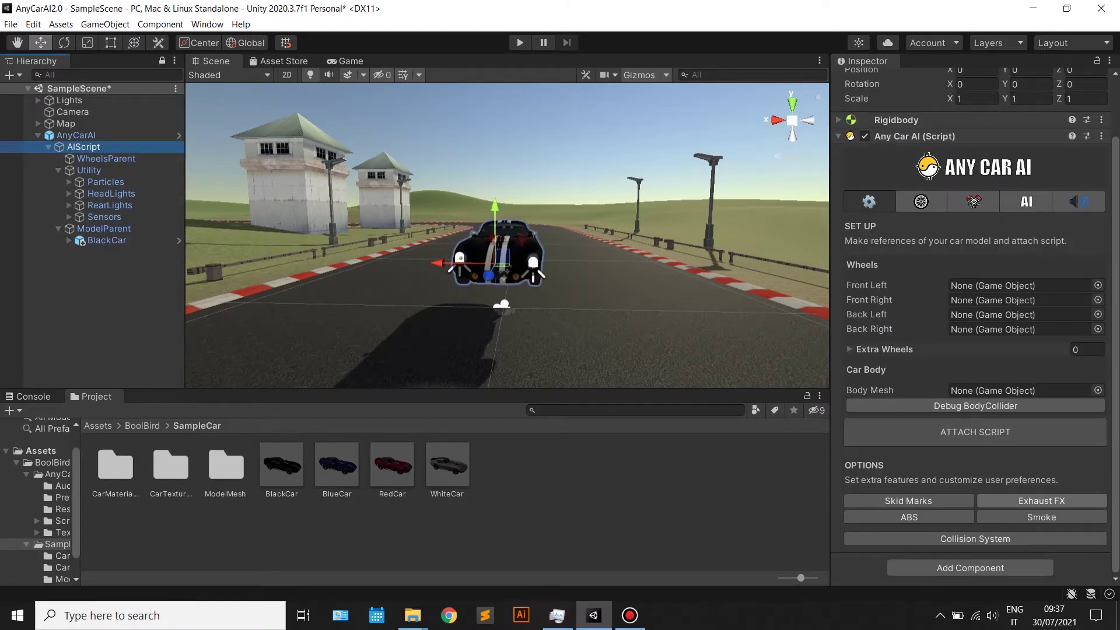
{"action": "left_click", "coordinate": [1041, 500]}
{"action": "left_click", "coordinate": [127, 228]}
{"action": "mouse_move", "coordinate": [506, 245]}
{"action": "right_mouse_down"}
{"action": "mouse_move", "coordinate": [553, 215]}
{"action": "mouse_move", "coordinate": [327, 216]}
{"action": "mouse_move", "coordinate": [350, 245]}
{"action": "mouse_move", "coordinate": [332, 234]}
{"action": "right_mouse_up"}
{"action": "left_click_drag", "start_coordinate": [470, 216], "coordinate": [470, 185]}
{"action": "key", "text": "w"}
{"action": "right_click_drag", "start_coordinate": [470, 185], "coordinate": [458, 218]}
{"action": "key", "text": "w"}
{"action": "left_click_drag", "start_coordinate": [400, 289], "coordinate": [385, 281]}
- Assign BlackCar's Body object as the Body Mesh of the Any Car AI script
{"action": "left_click", "coordinate": [58, 170]}
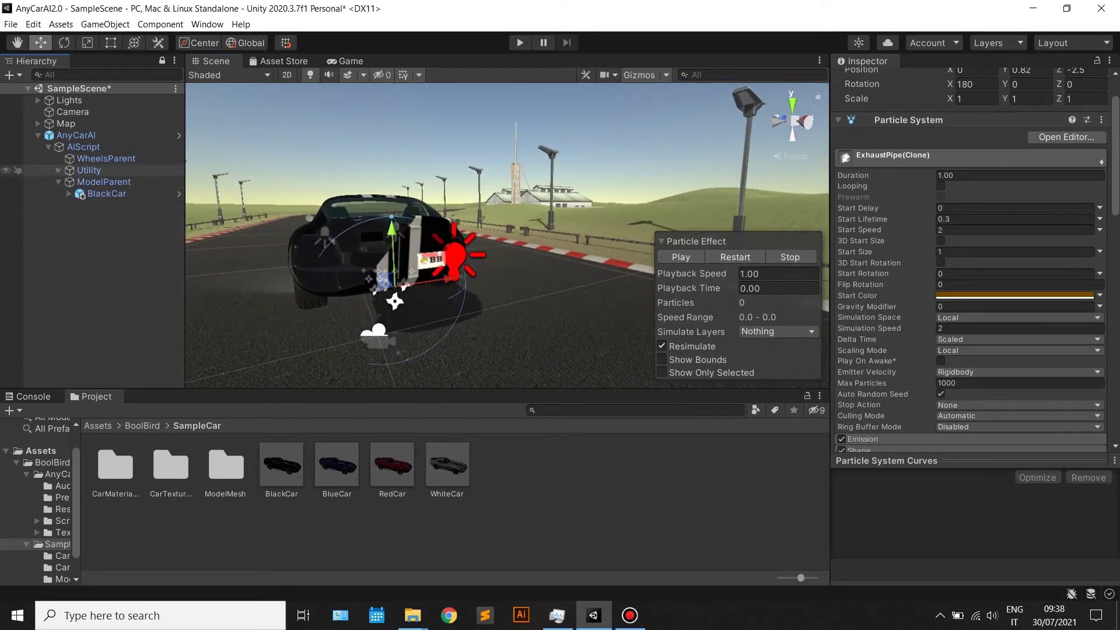
{"action": "left_click", "coordinate": [69, 193]}
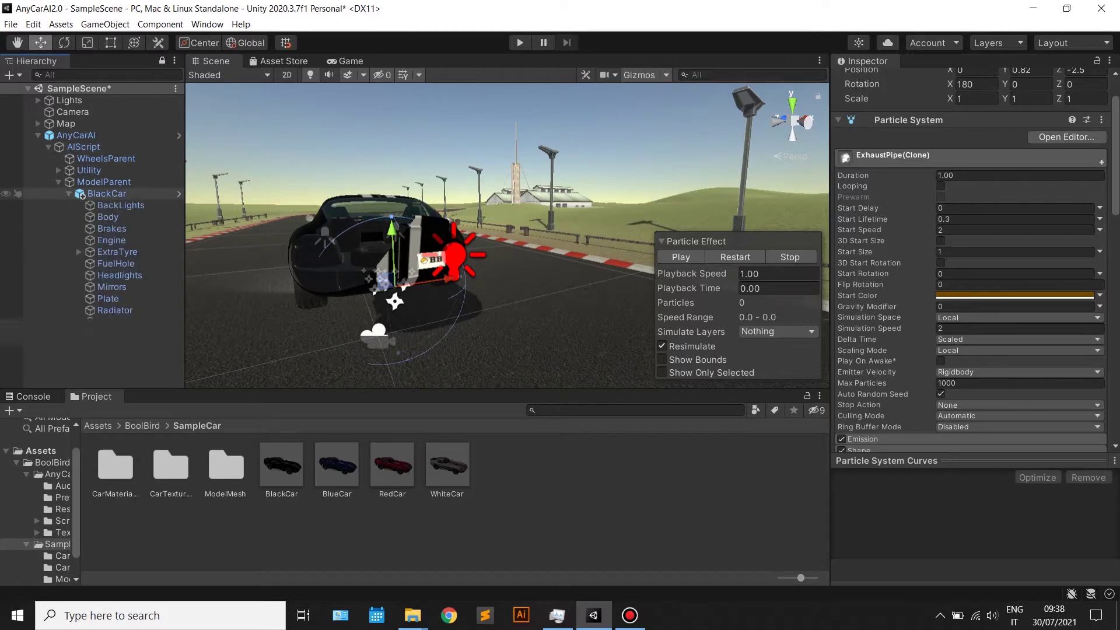
{"action": "left_click", "coordinate": [83, 147]}
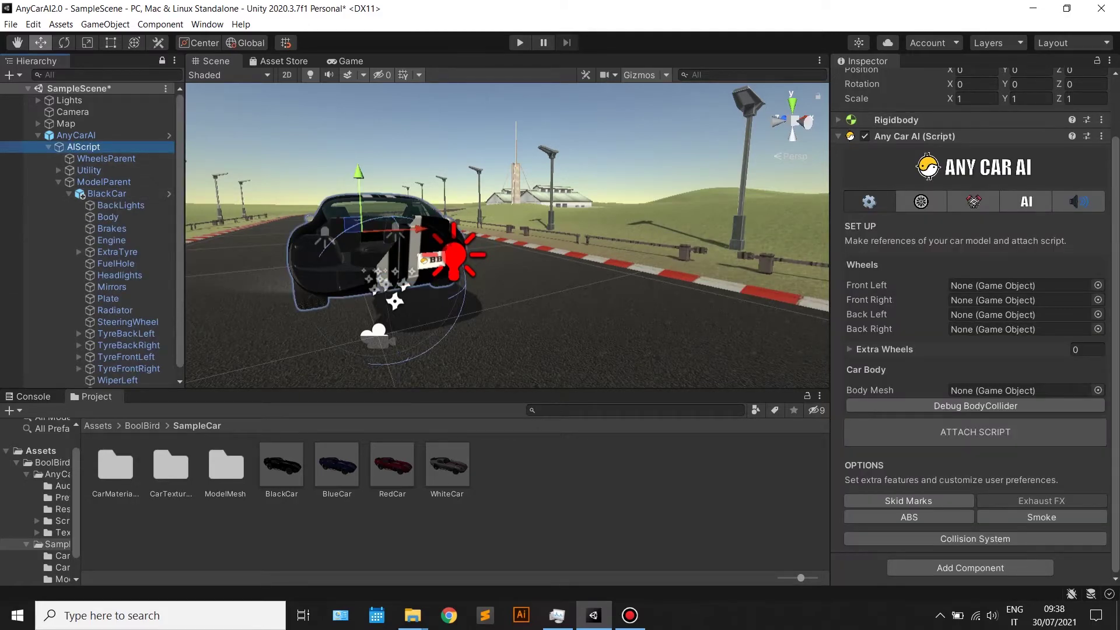
{"action": "left_click_drag", "start_coordinate": [108, 217], "coordinate": [1021, 390]}
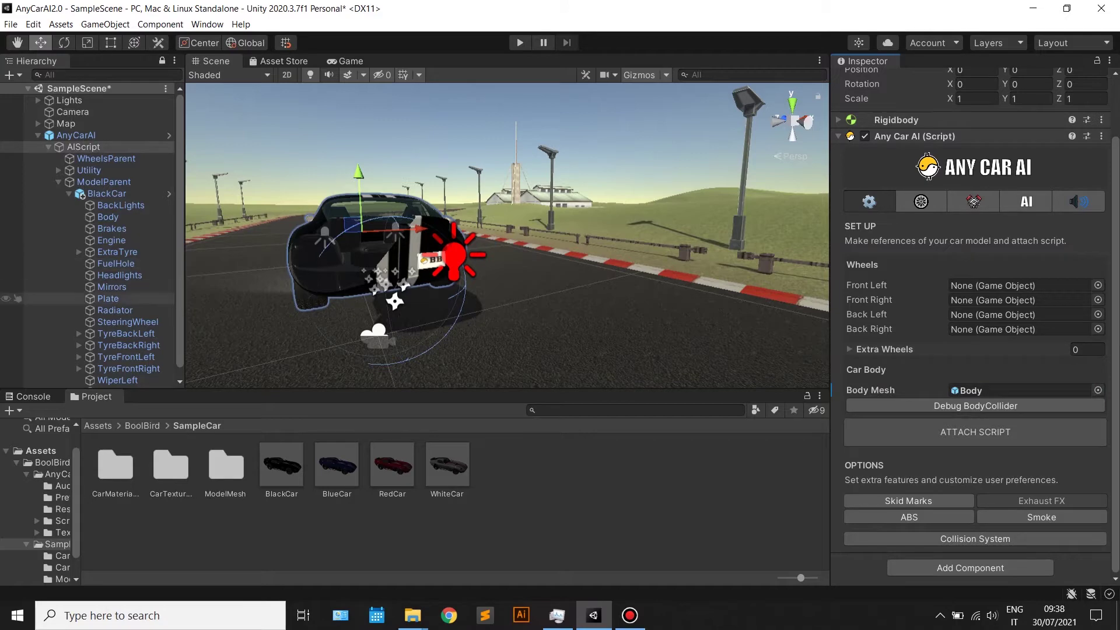
- Assign TyreBackLeft, TyreBackRight, TyreFrontLeft and TyreFrontRight to the matching wheel references of the Any Car AI script
{"action": "left_click_drag", "start_coordinate": [126, 333], "coordinate": [1021, 314]}
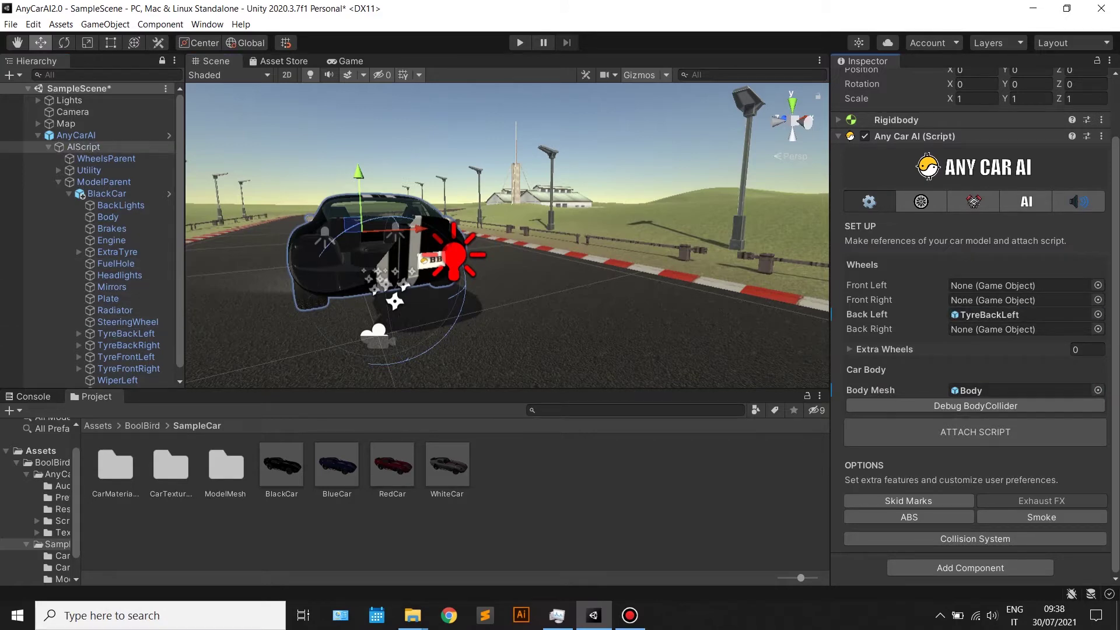
{"action": "left_click_drag", "start_coordinate": [126, 345], "coordinate": [1021, 329]}
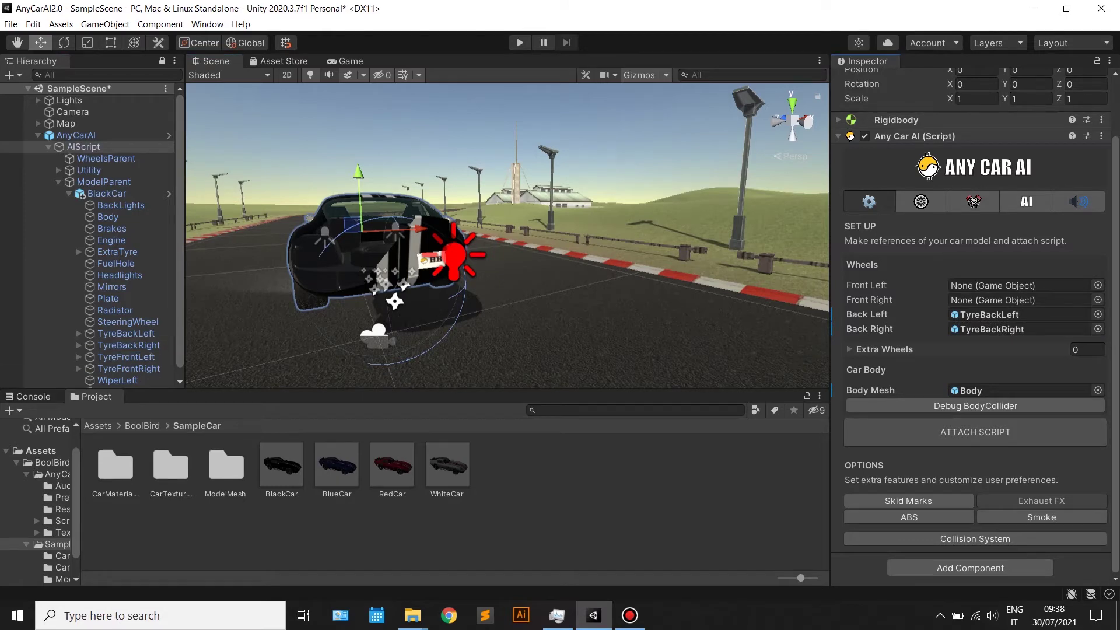
{"action": "left_click_drag", "start_coordinate": [1021, 286], "coordinate": [1022, 285]}
{"action": "left_click", "coordinate": [128, 368]}
{"action": "left_click_drag", "start_coordinate": [128, 368], "coordinate": [1021, 300]}
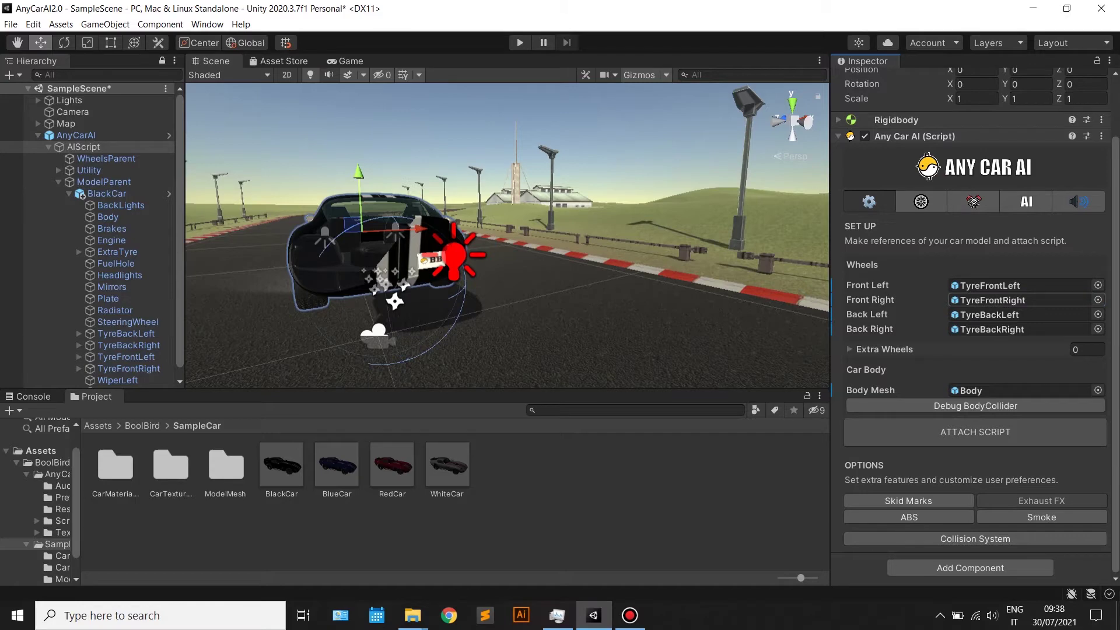
- Attach the Any Car AI script to the car model and collapse AIScript in the hierarchy
{"action": "left_click", "coordinate": [976, 432]}
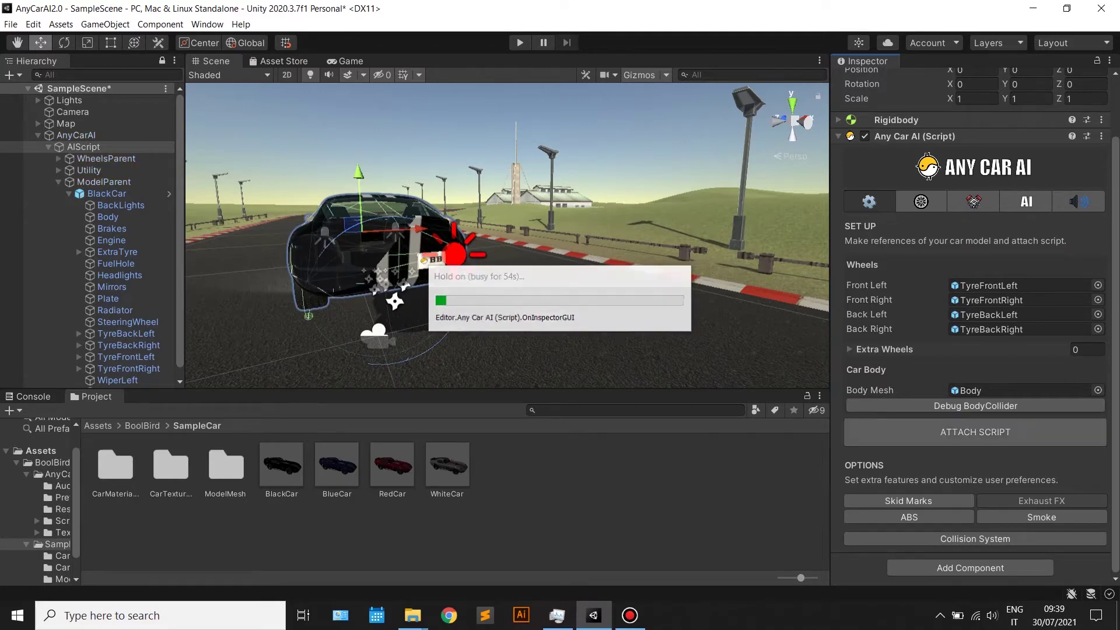
{"action": "right_click_drag", "start_coordinate": [584, 245], "coordinate": [630, 210]}
{"action": "key", "text": "s"}
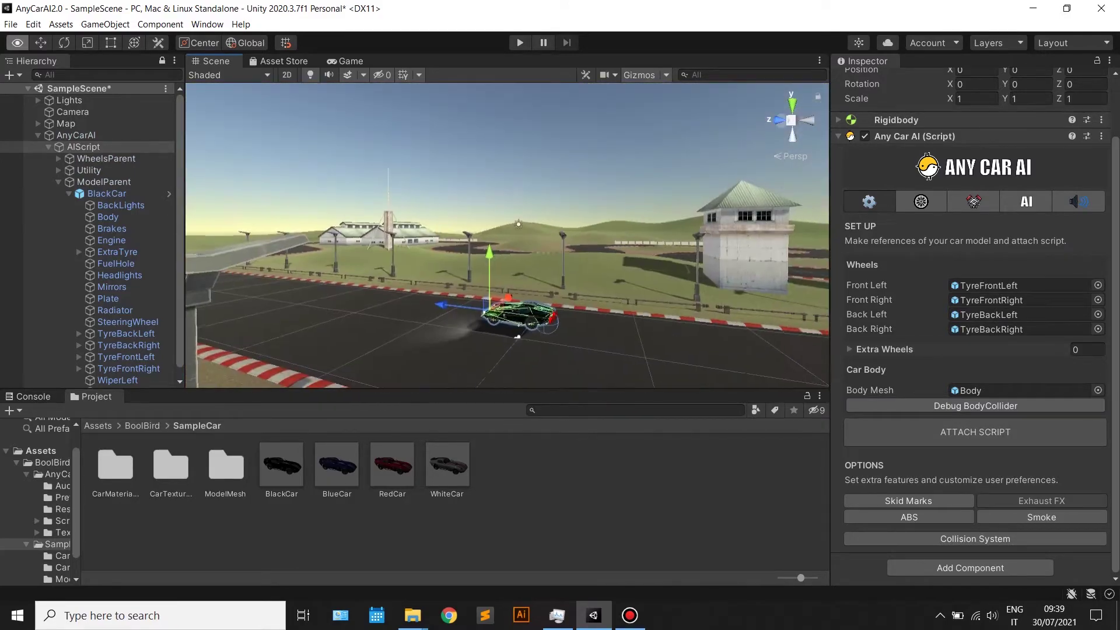
{"action": "left_click", "coordinate": [58, 182]}
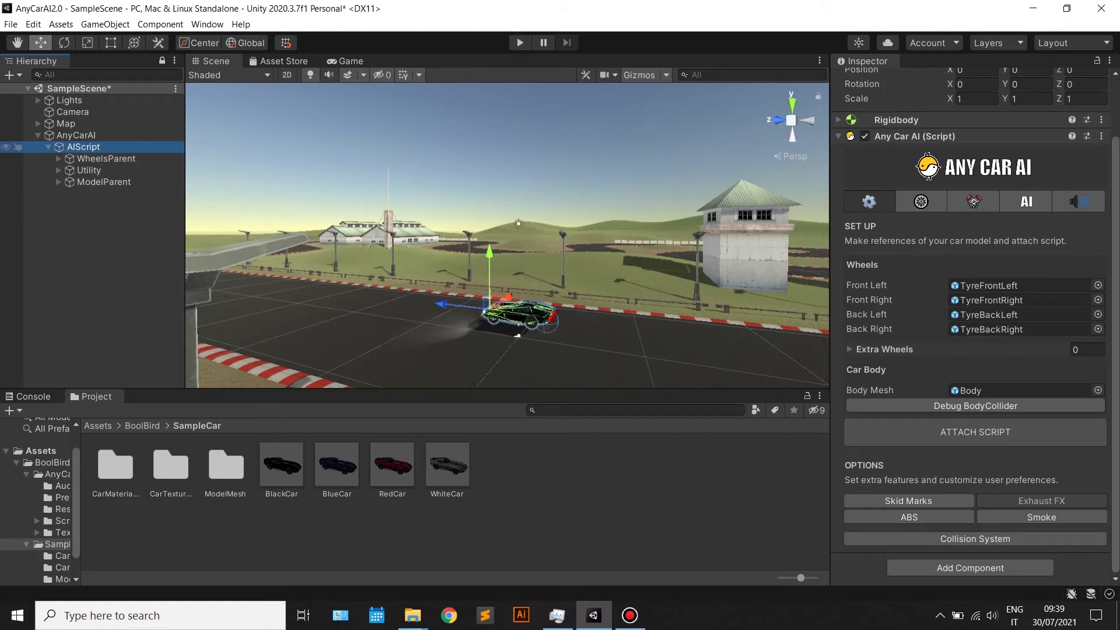
{"action": "left_click", "coordinate": [48, 146]}
- Add the WaypointsPath prefab from BoolBird/AnyCarAI/Prefab to the scene and bring the whole track into view
{"action": "left_click", "coordinate": [142, 426]}
{"action": "double_click", "coordinate": [115, 470]}
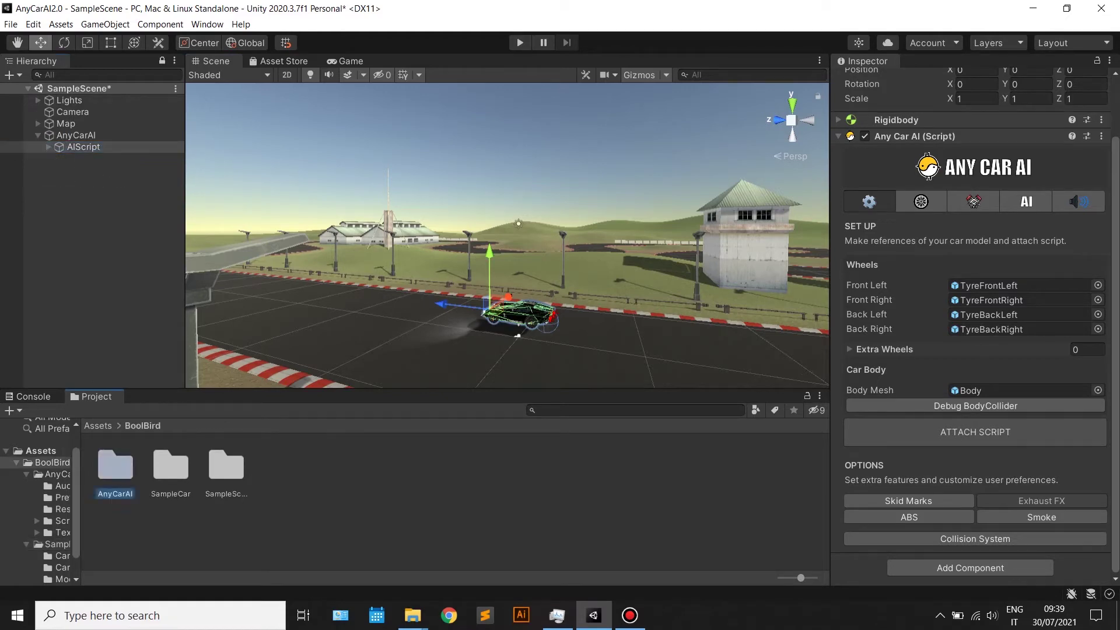
{"action": "double_click", "coordinate": [170, 469]}
{"action": "left_click_drag", "start_coordinate": [169, 470], "coordinate": [88, 175]}
{"action": "key", "text": "s"}
{"action": "right_click_drag", "start_coordinate": [517, 336], "coordinate": [484, 343]}
{"action": "key", "text": "w"}
{"action": "key", "text": "s"}
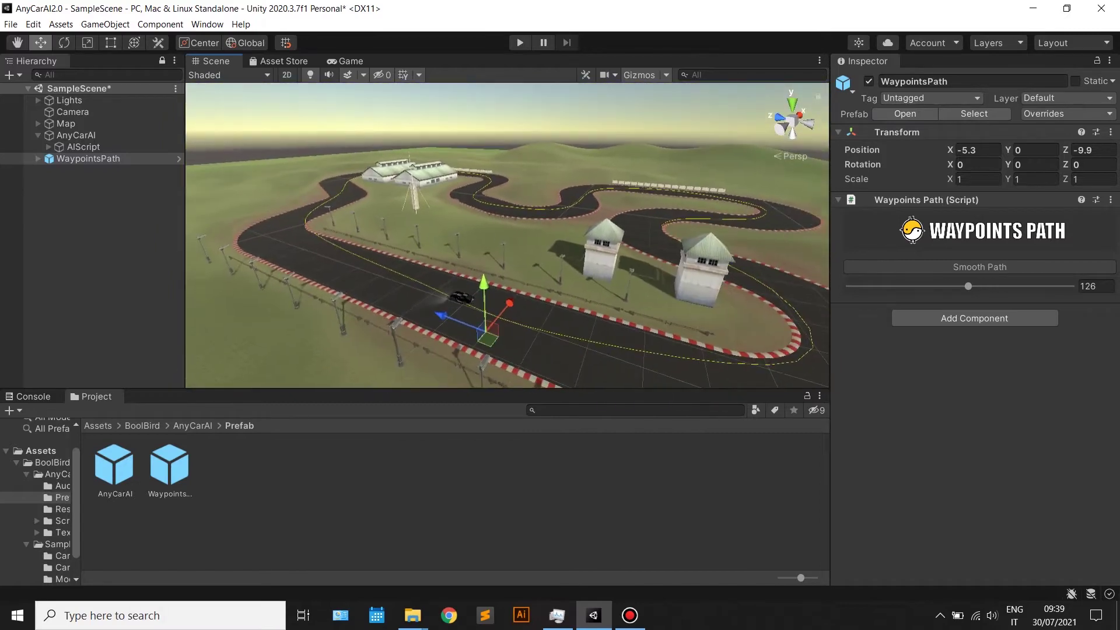
- Expand WaypointsPath and shift Waypoint 001 slightly on the track
{"action": "left_click", "coordinate": [38, 159]}
{"action": "left_click", "coordinate": [96, 181]}
{"action": "mouse_move", "coordinate": [459, 265]}
{"action": "left_mouse_down"}
{"action": "mouse_move", "coordinate": [426, 290]}
{"action": "mouse_move", "coordinate": [451, 270]}
{"action": "left_mouse_up"}
{"action": "scroll", "coordinate": [96, 292], "scroll_direction": "down", "scroll_amount": 1}
- Duplicate Waypoint 019, move the copy to about X 8.1, Z -53.7, and delete it
{"action": "left_click", "coordinate": [96, 382]}
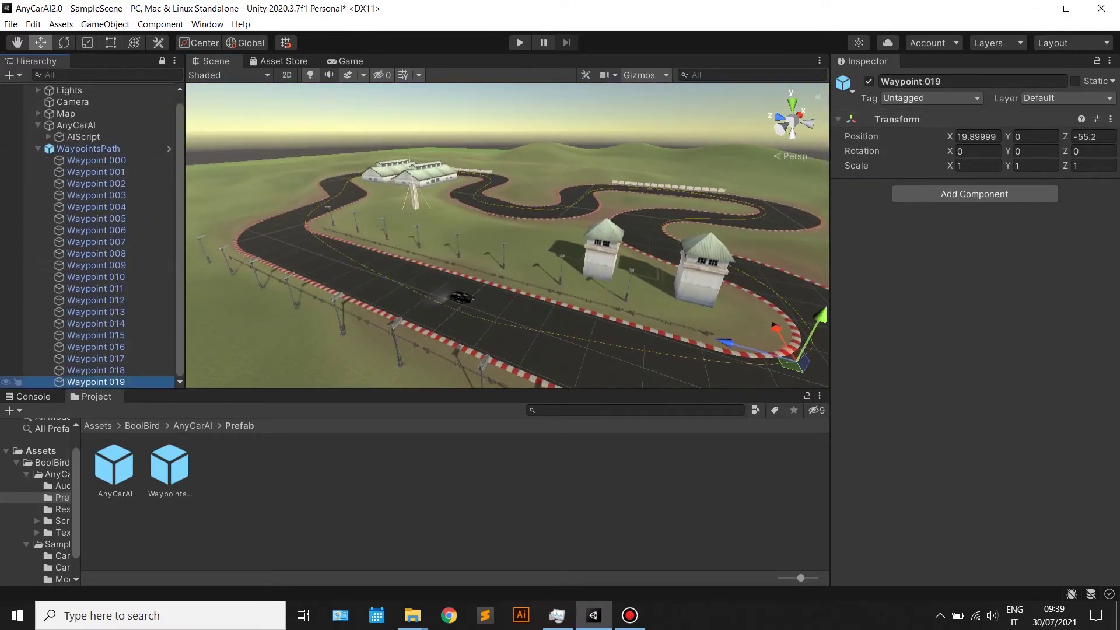
{"action": "key", "text": "ctrl+d"}
{"action": "left_click_drag", "start_coordinate": [774, 327], "coordinate": [808, 382]}
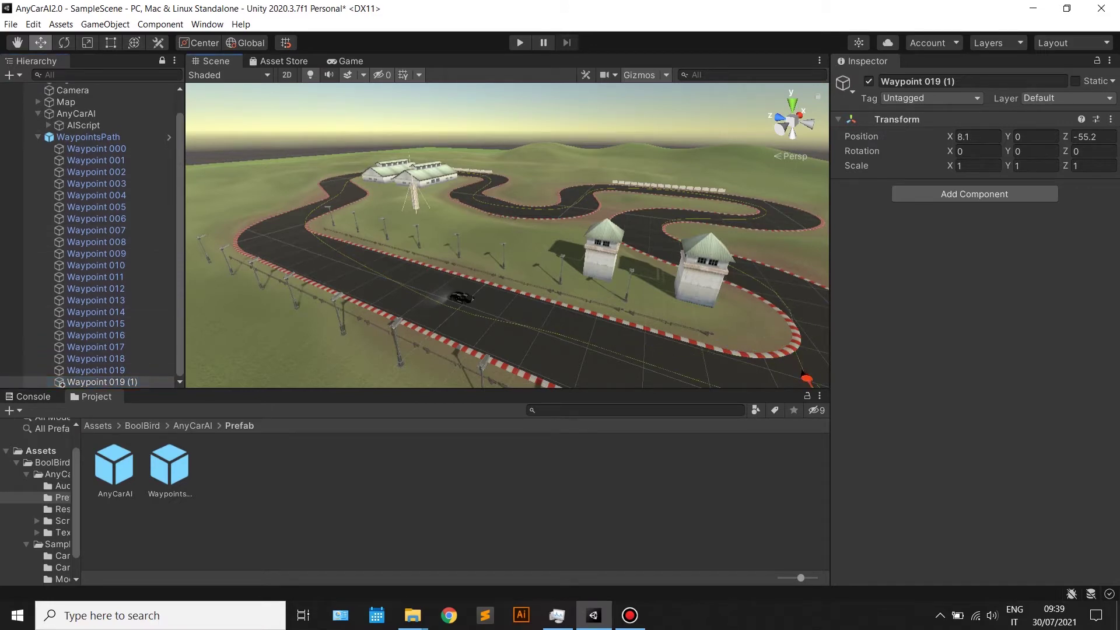
{"action": "right_click_drag", "start_coordinate": [586, 146], "coordinate": [633, 212]}
{"action": "left_click_drag", "start_coordinate": [633, 211], "coordinate": [394, 185]}
{"action": "key", "text": "ctrl+z"}
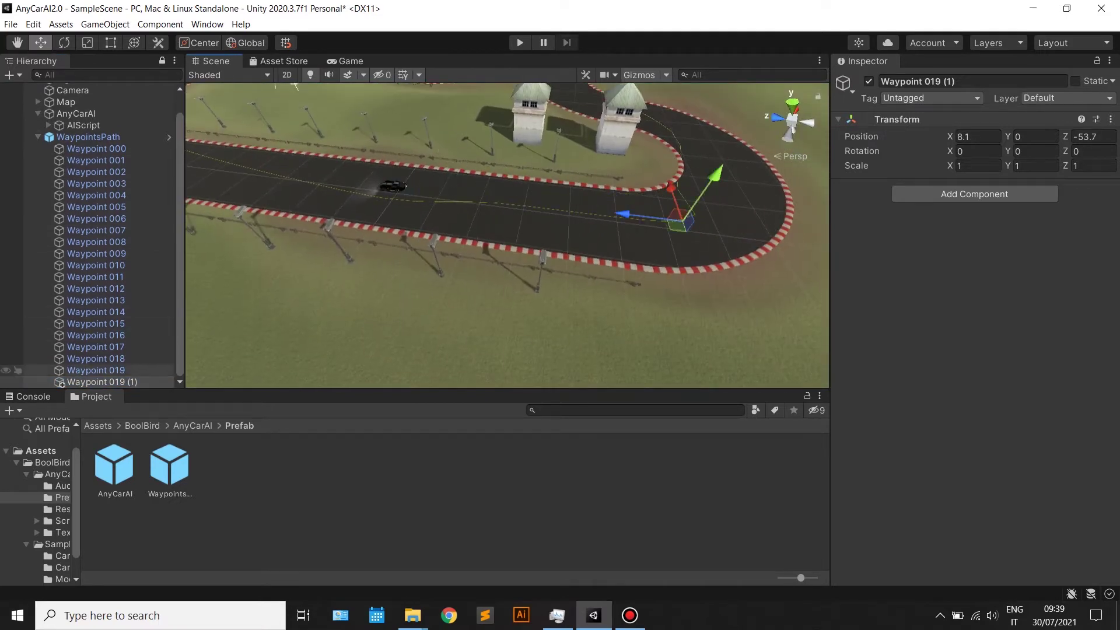
{"action": "key", "text": "Delete"}
{"action": "left_click", "coordinate": [38, 148]}
- Assign the scene's WaypointsPath as the Waypoints Path in the AI settings of AIScript
{"action": "left_click", "coordinate": [84, 147]}
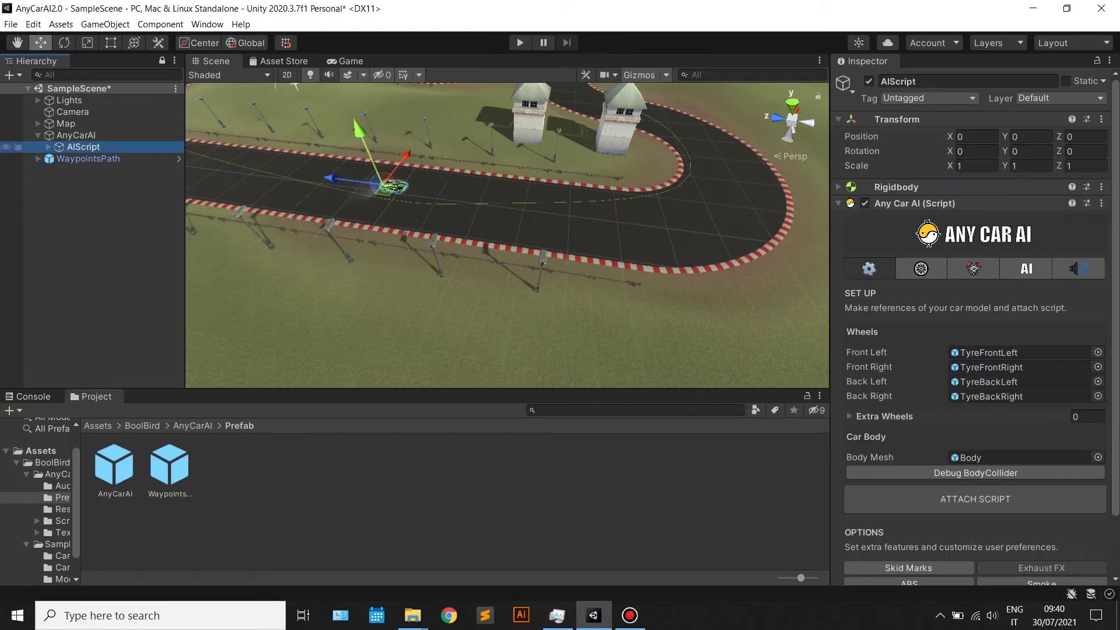
{"action": "left_click", "coordinate": [1027, 269]}
{"action": "left_click_drag", "start_coordinate": [89, 159], "coordinate": [969, 344]}
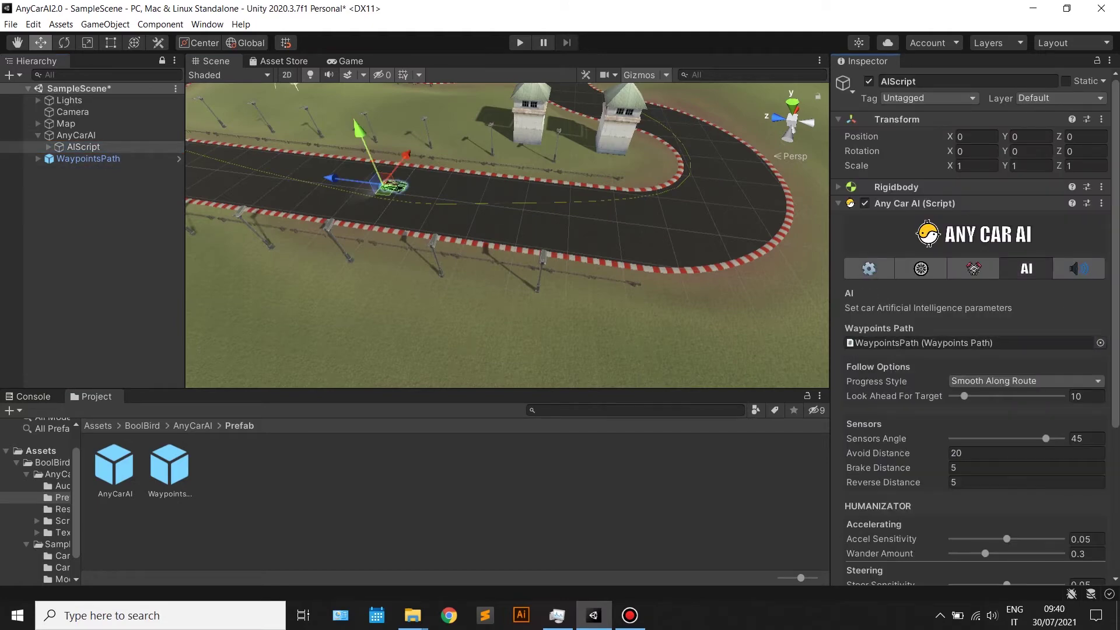
- Run the scene to watch the car drive along the waypoint path, and stop play mode
{"action": "right_click_drag", "start_coordinate": [583, 245], "coordinate": [519, 166]}
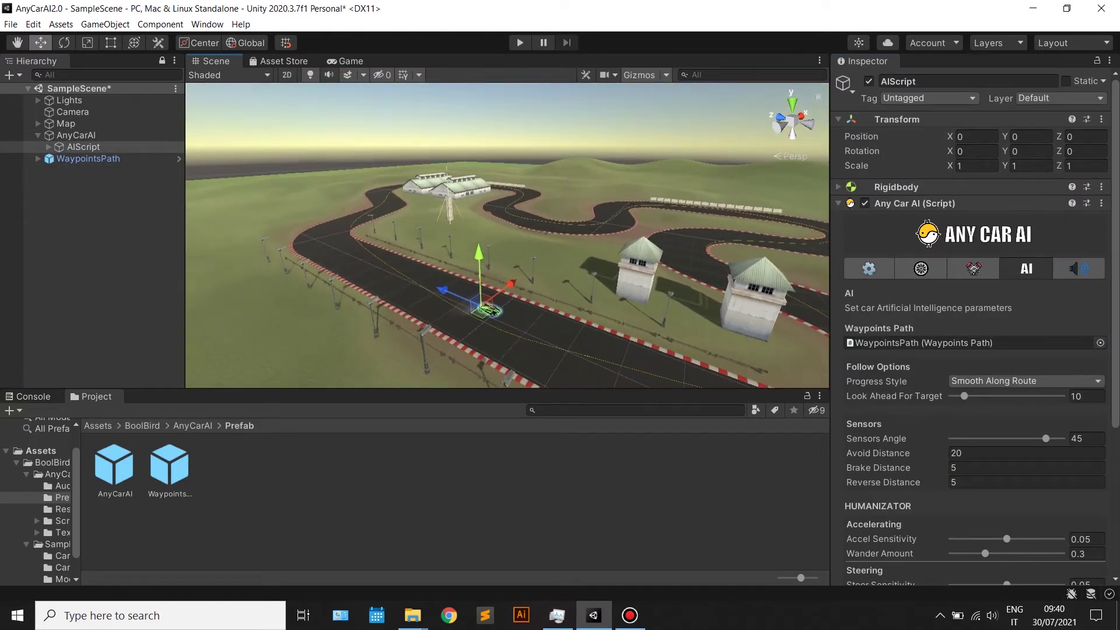
{"action": "key", "text": "ctrl+p"}
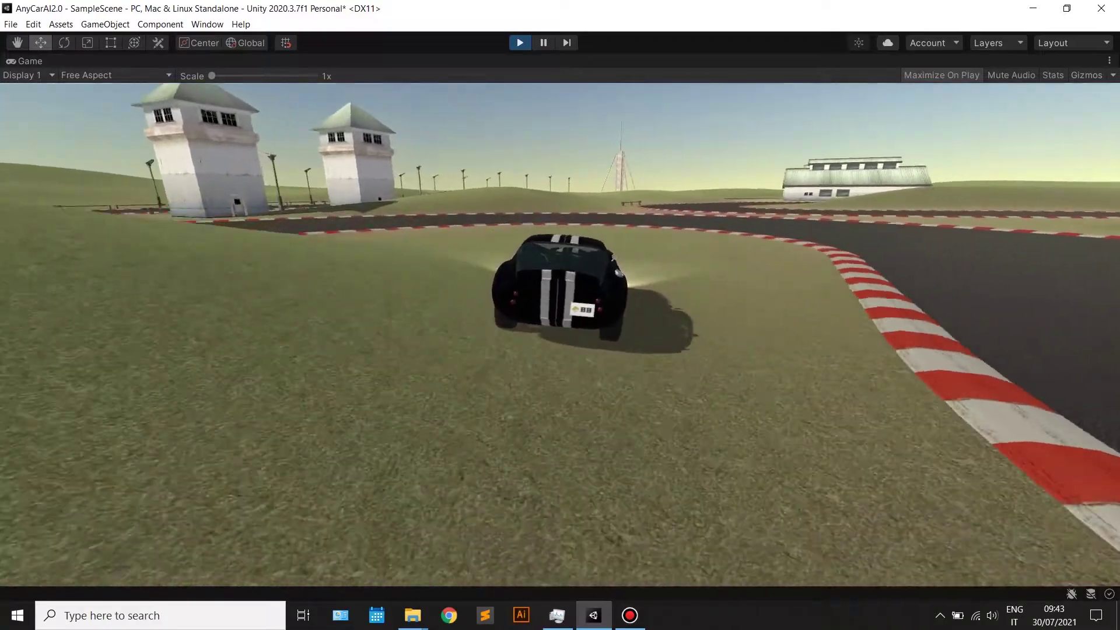
{"action": "key", "text": "ctrl+p"}
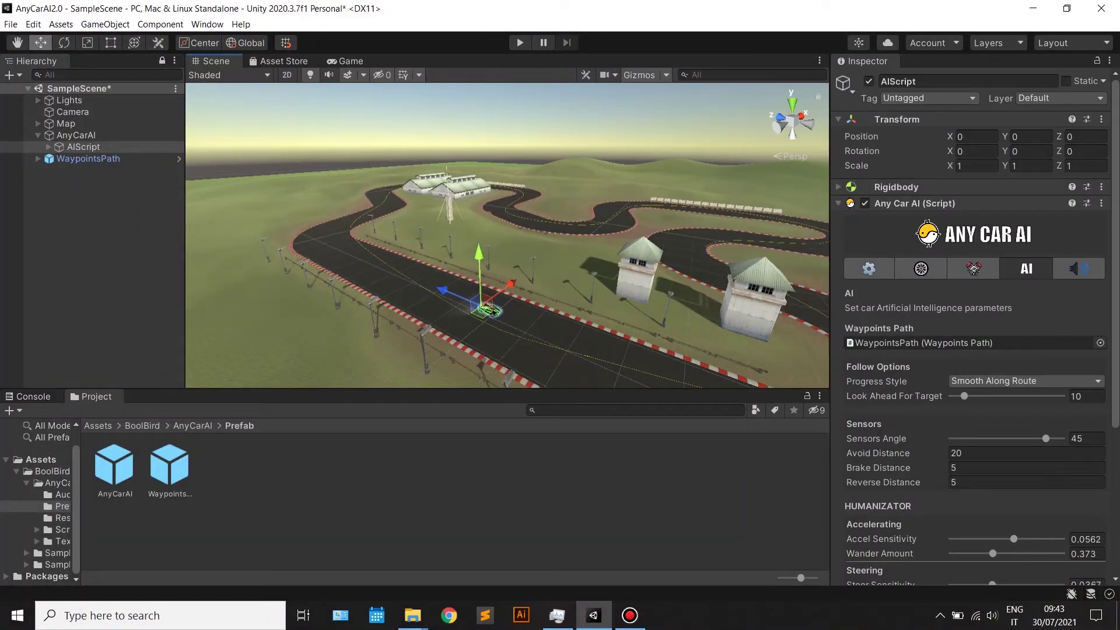
- Enable the Collision System in AIScript's set-up options and set its Demolition Strength to 1.3
{"action": "left_click", "coordinate": [869, 268]}
{"action": "scroll", "coordinate": [870, 269], "scroll_direction": "down", "scroll_amount": 2}
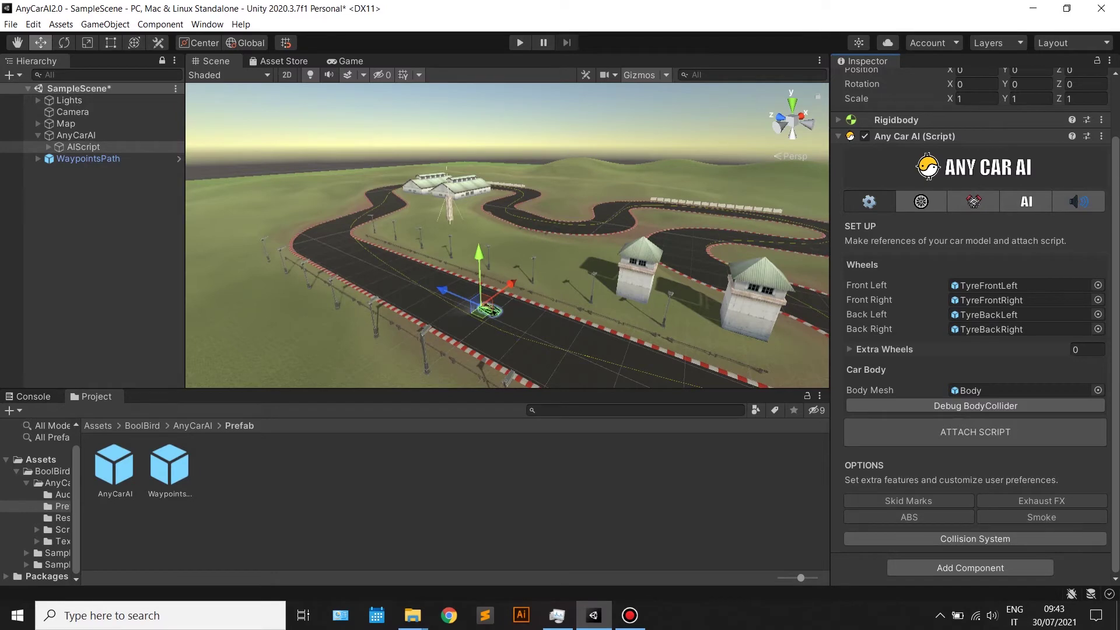
{"action": "left_click", "coordinate": [975, 539]}
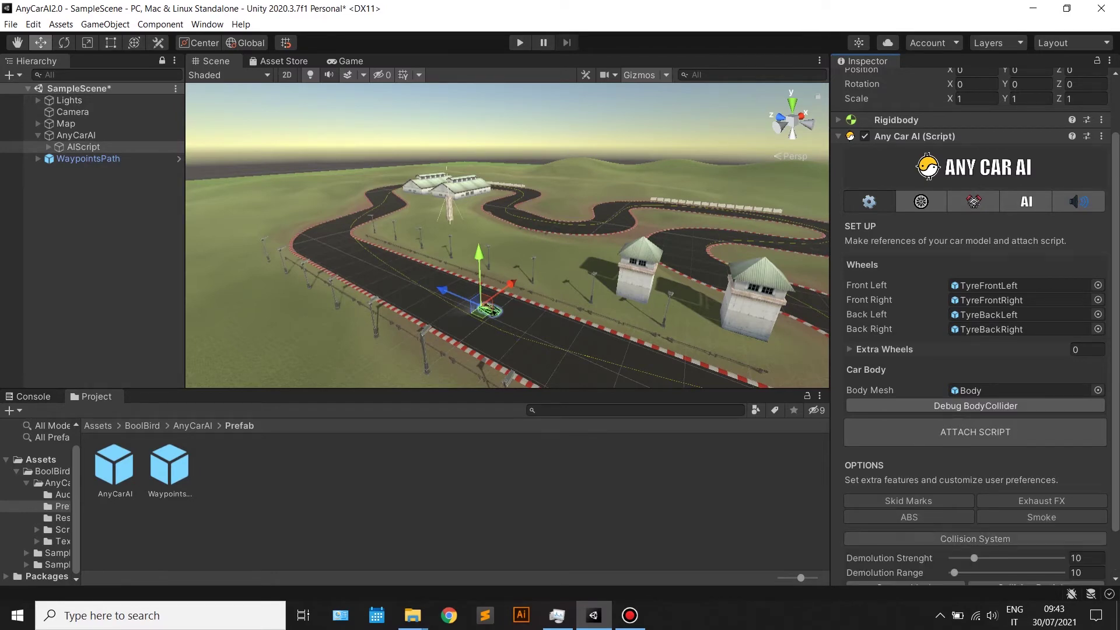
{"action": "scroll", "coordinate": [976, 538], "scroll_direction": "down", "scroll_amount": 2}
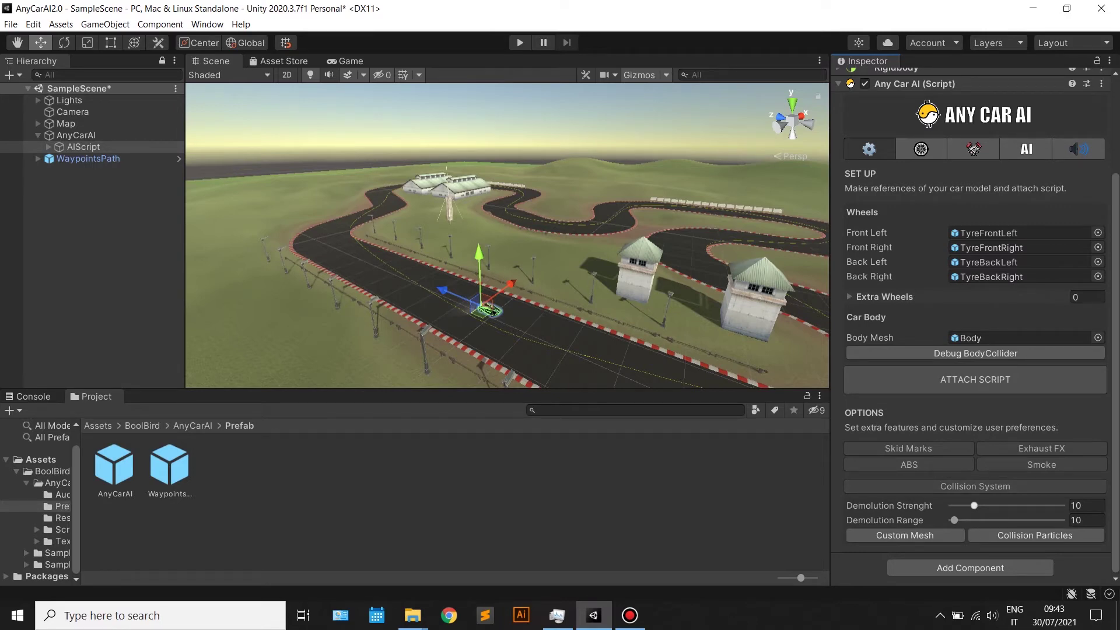
{"action": "left_click_drag", "start_coordinate": [957, 505], "coordinate": [955, 505]}
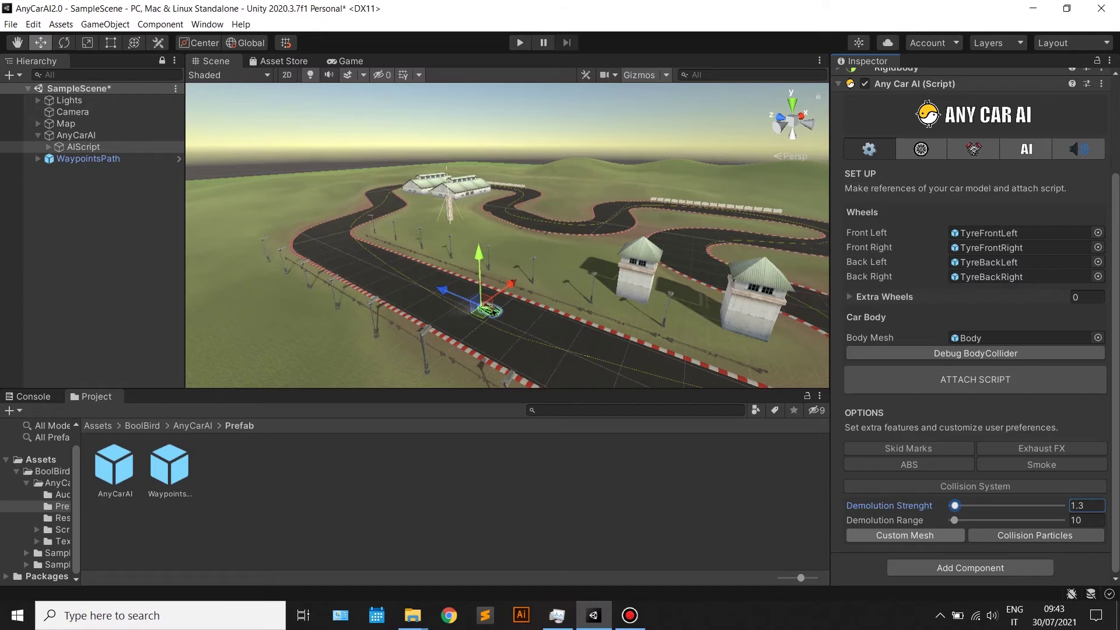
- Enable Custom Mesh for the collision system and set the Optional Mesh List size to 5
{"action": "left_click", "coordinate": [905, 535]}
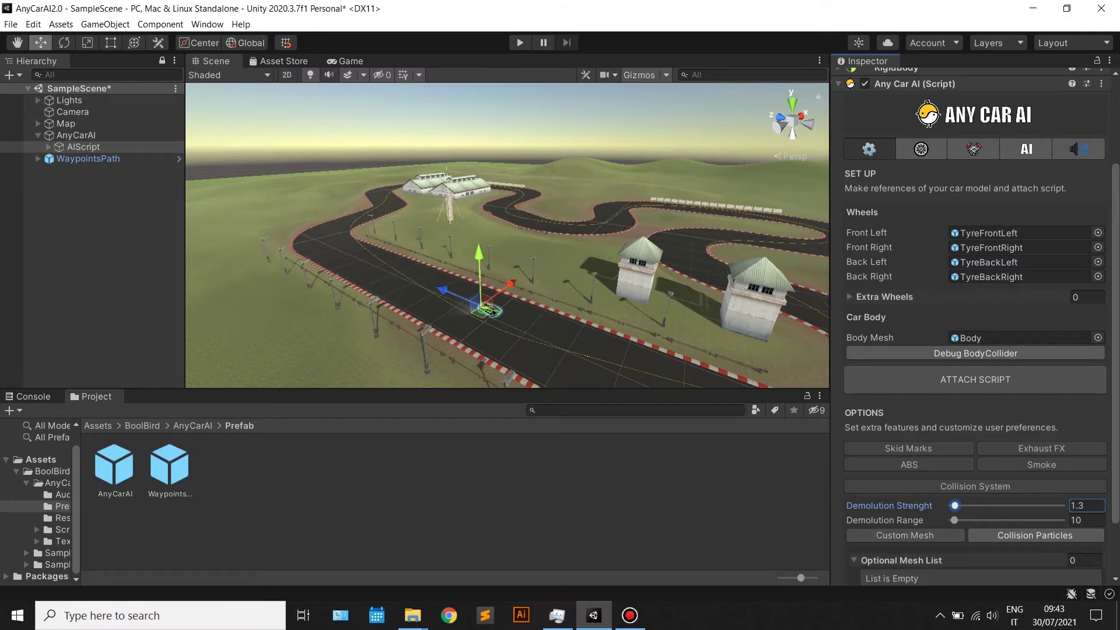
{"action": "scroll", "coordinate": [974, 326], "scroll_direction": "down", "scroll_amount": 3}
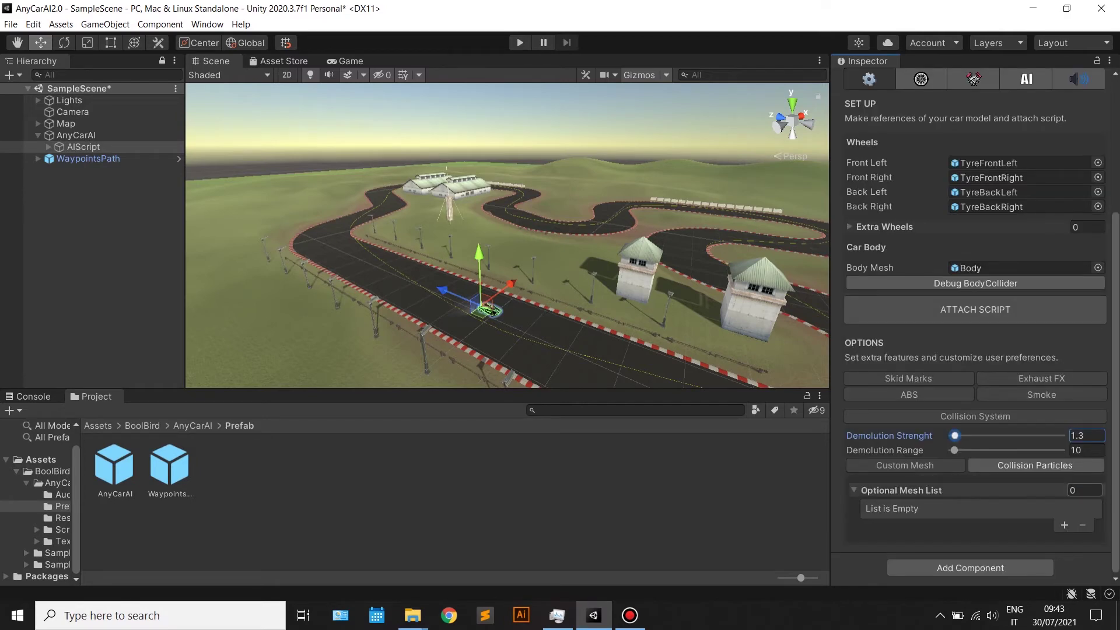
{"action": "left_click", "coordinate": [1082, 491]}
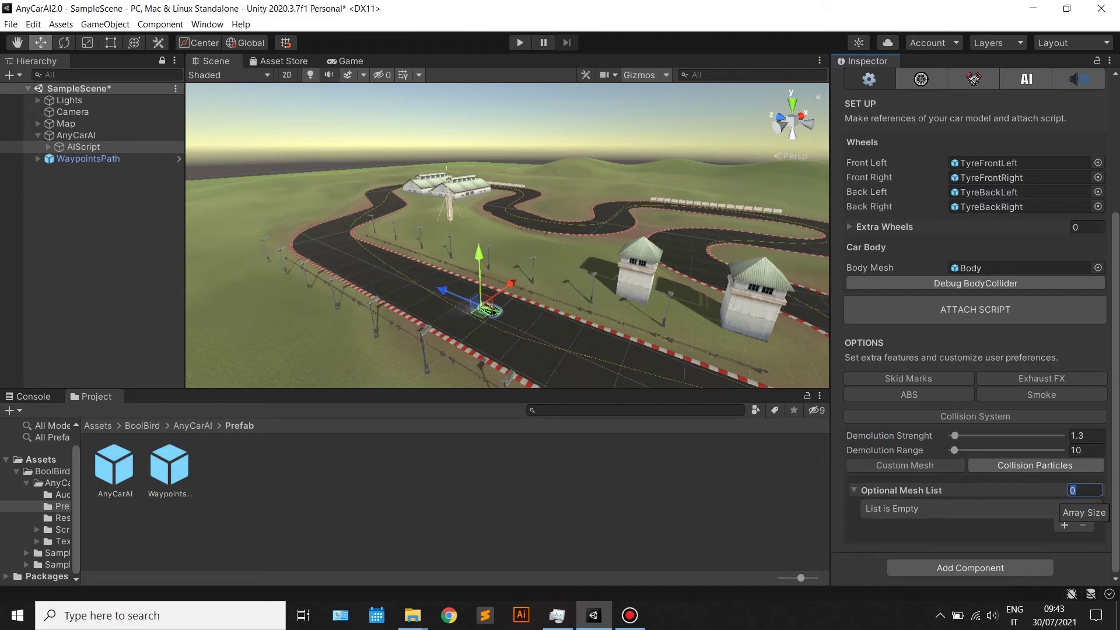
{"action": "type", "text": "5"}
{"action": "key", "text": "Return"}
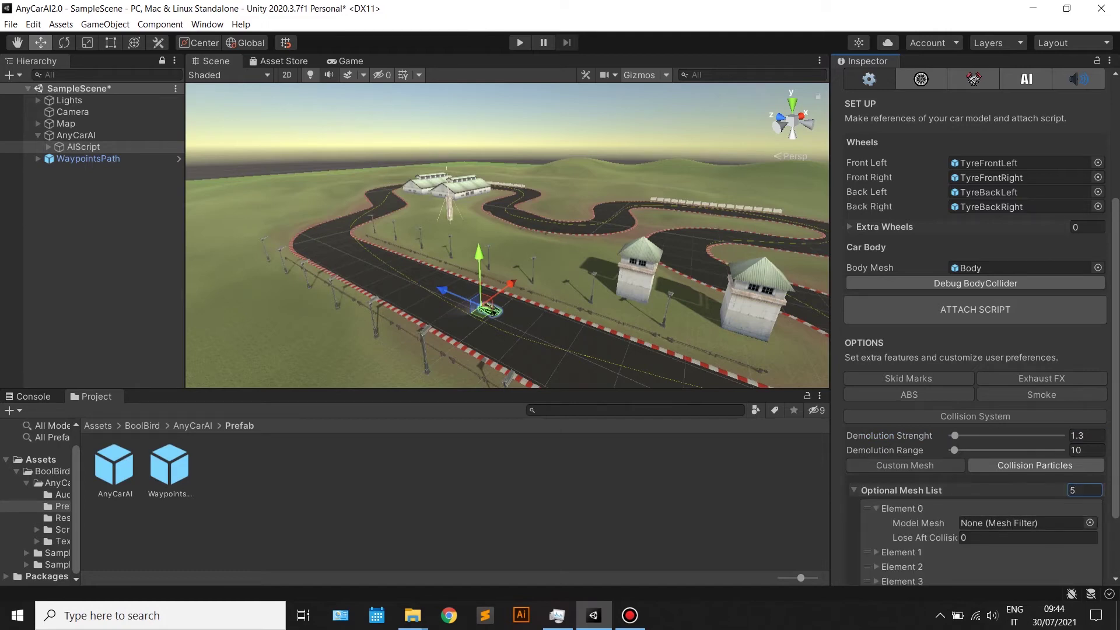
{"action": "scroll", "coordinate": [1082, 491], "scroll_direction": "down", "scroll_amount": 3}
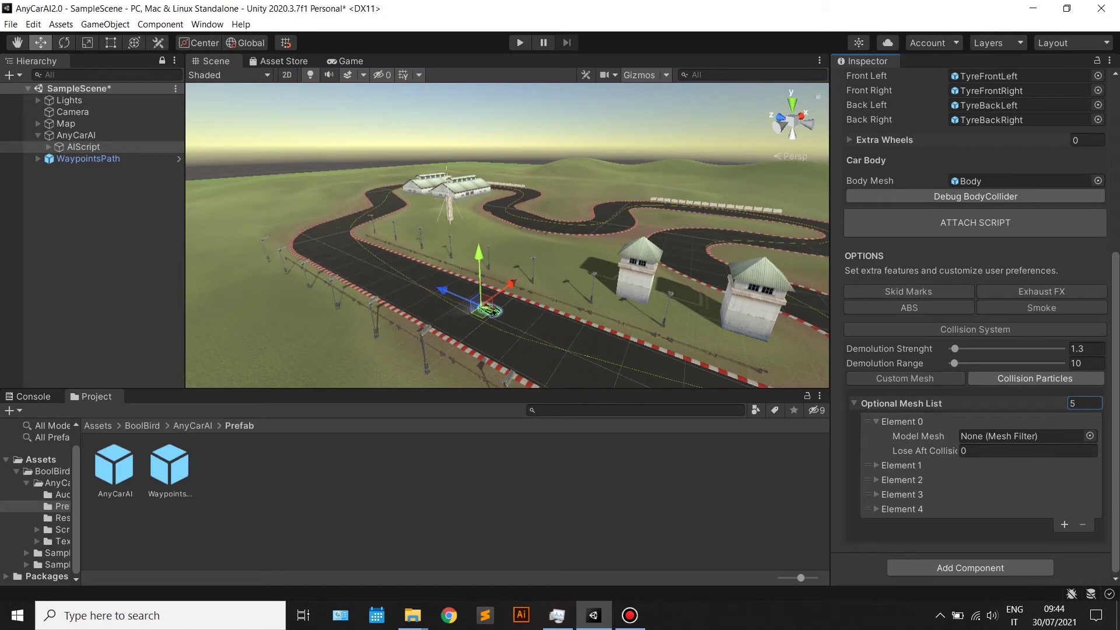
- Reset the Optional Mesh List size to 0 and disable Custom Mesh
{"action": "type", "text": "0"}
{"action": "key", "text": "Return"}
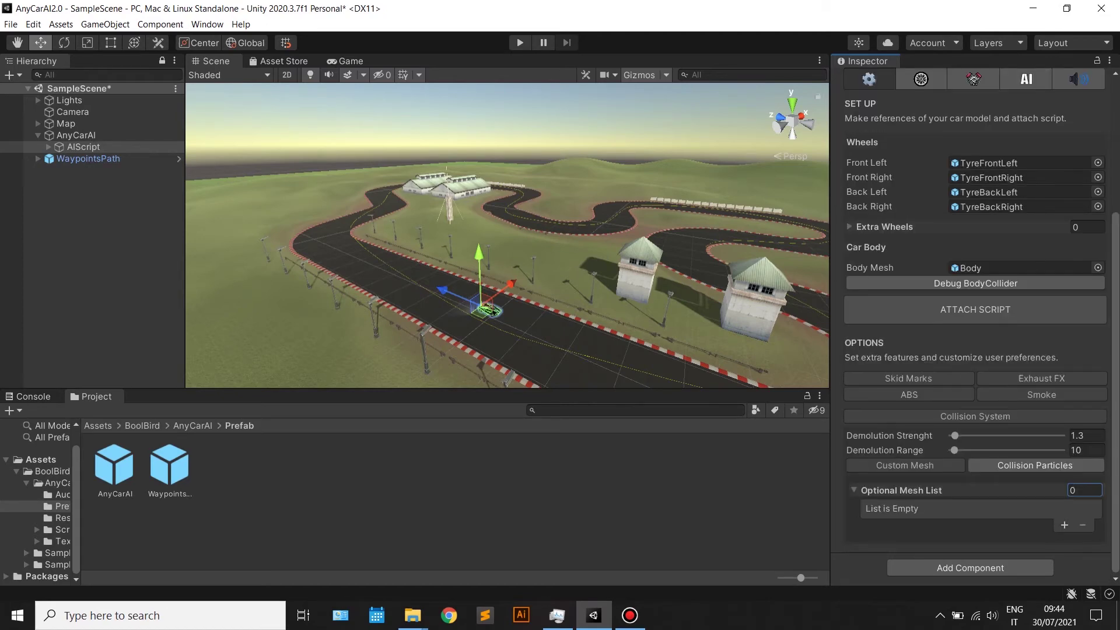
{"action": "left_click", "coordinate": [905, 465]}
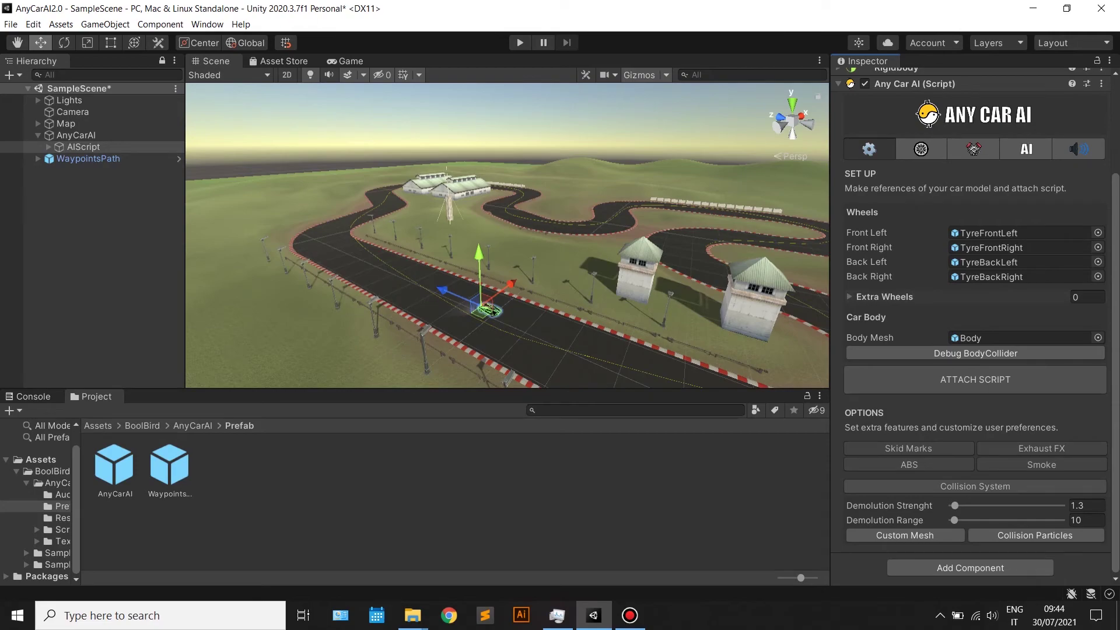